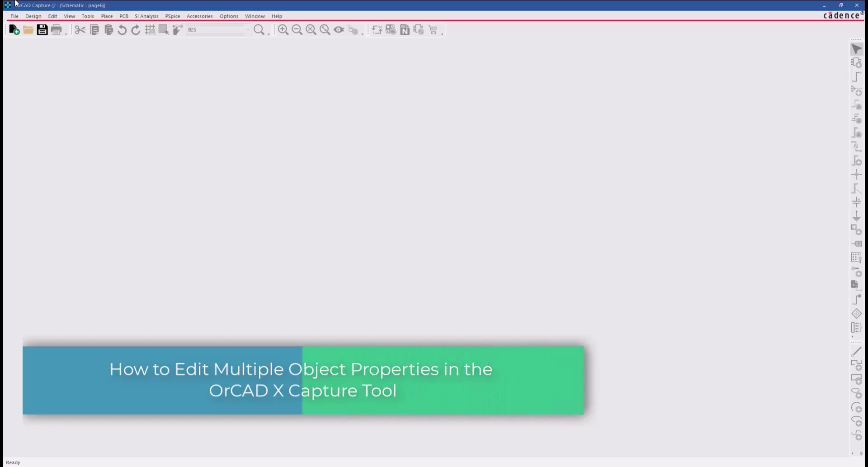
Step: Open sample.opj and display its schematic page2
left_click(28, 30)
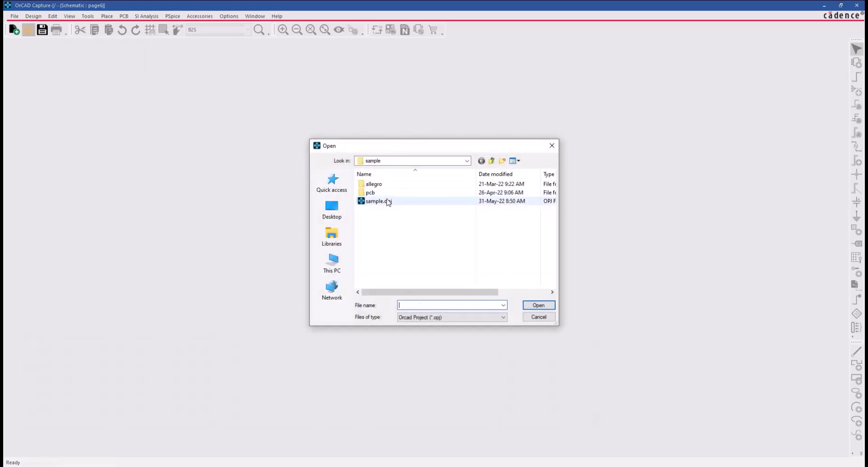
double_click(387, 201)
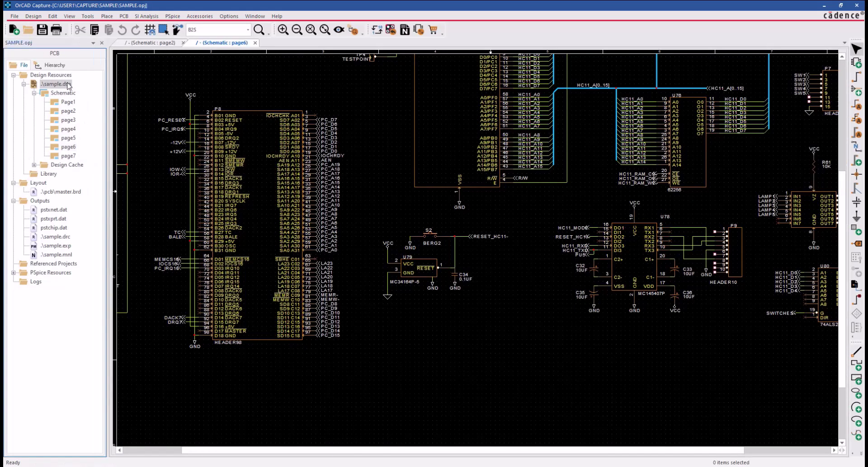
left_click(153, 42)
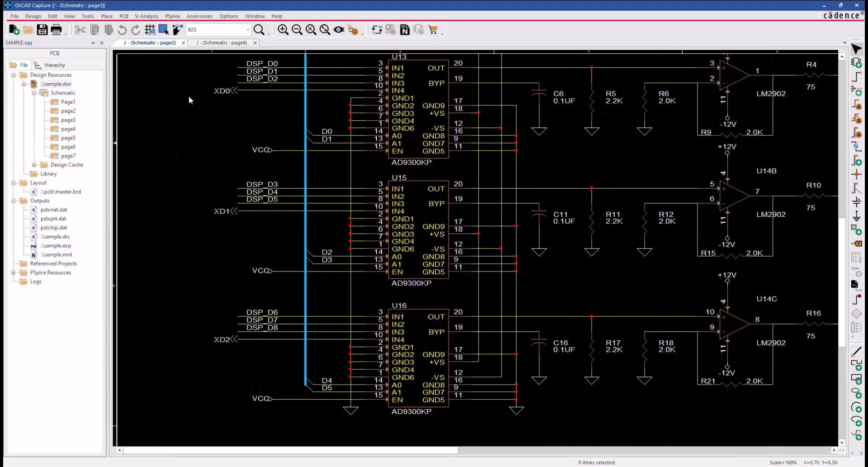
Step: Select AD9300KP parts U13, U15 and U16 and edit their properties together
key("o")
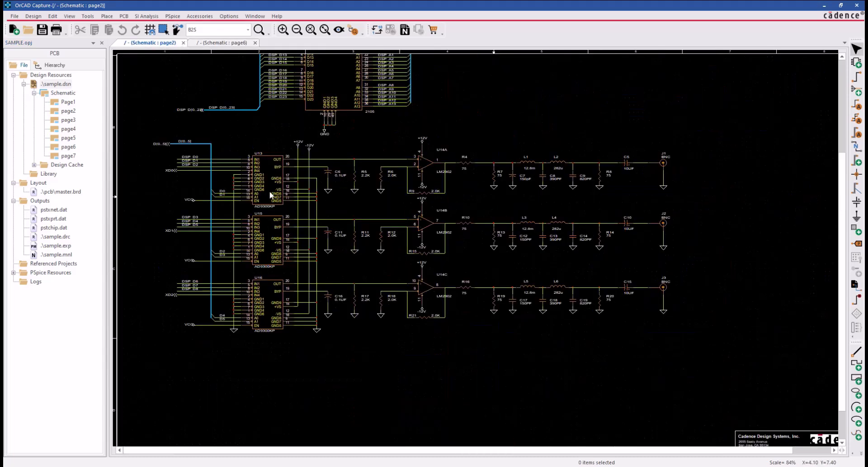
left_click(272, 200)
left_click(273, 229, "ctrl")
left_click(276, 290, "ctrl")
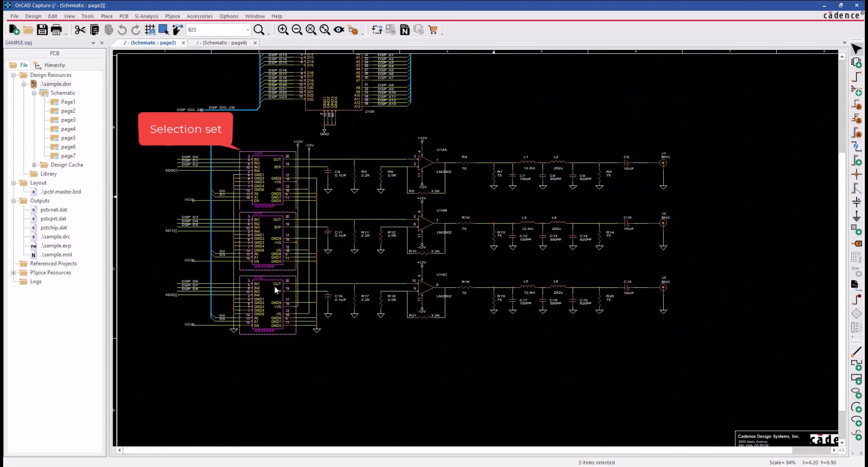
right_click(275, 290)
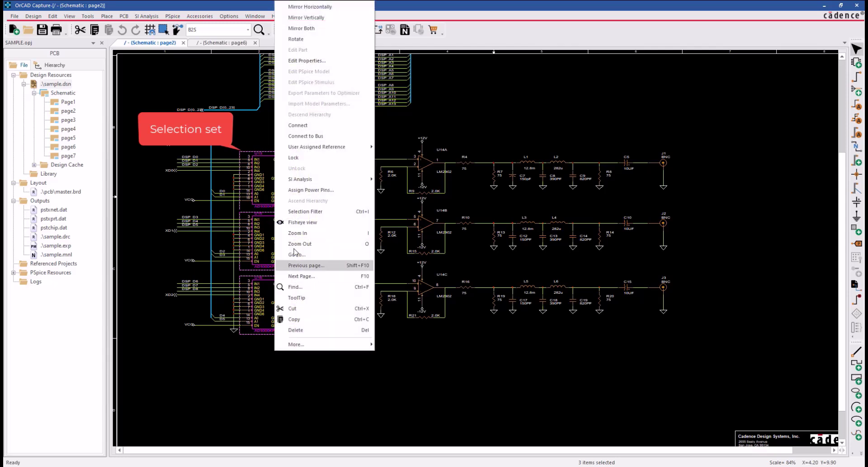
left_click(315, 61)
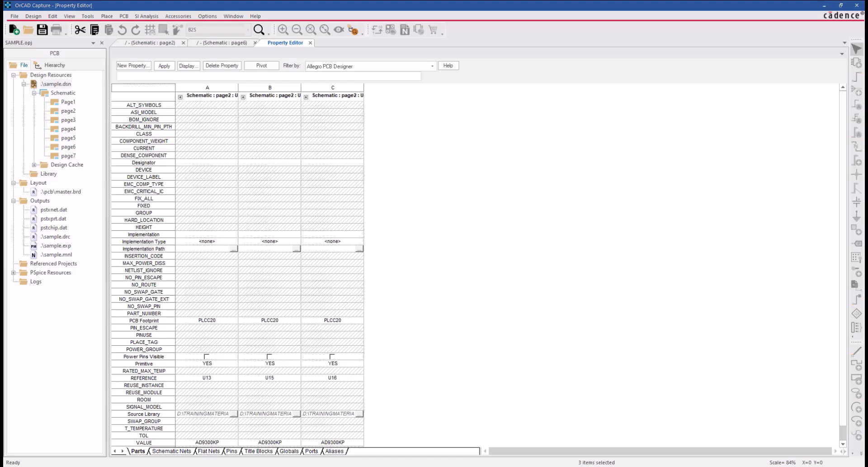
Step: Select the CLASS and ROOM property rows across all three parts
left_click(167, 134)
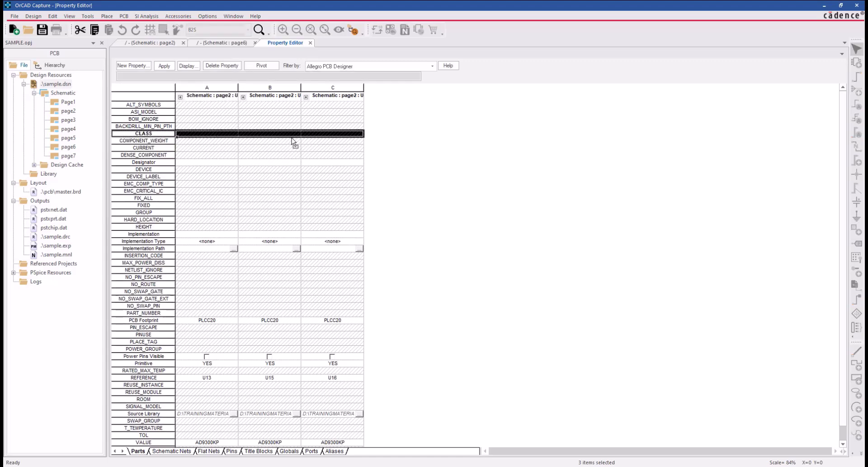
scroll(295, 143, "down", 1)
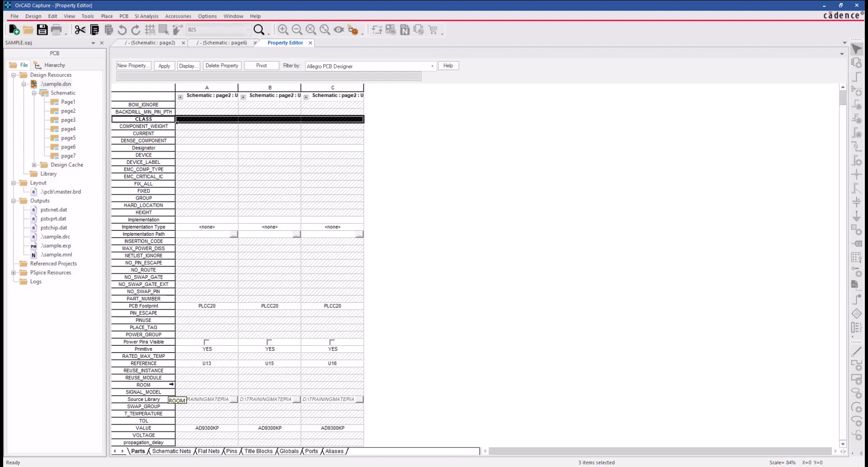
left_click(225, 384)
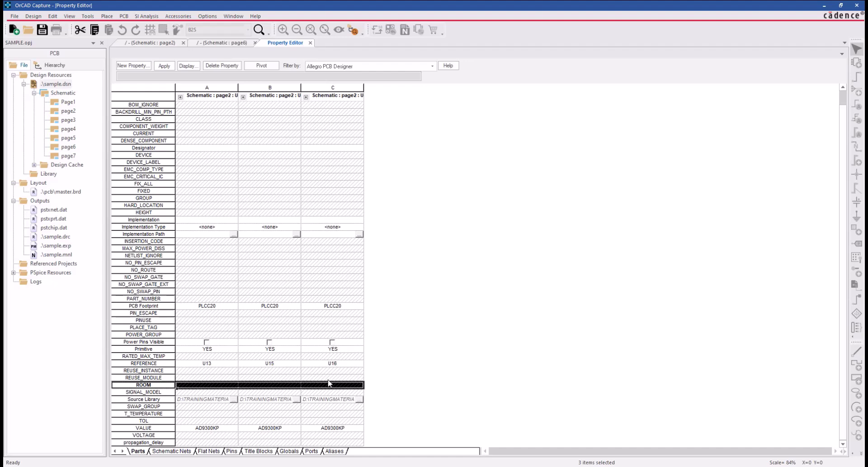
Step: Close the Property Editor, deselect the parts, and zoom into page2's revision A title block
left_click(310, 43)
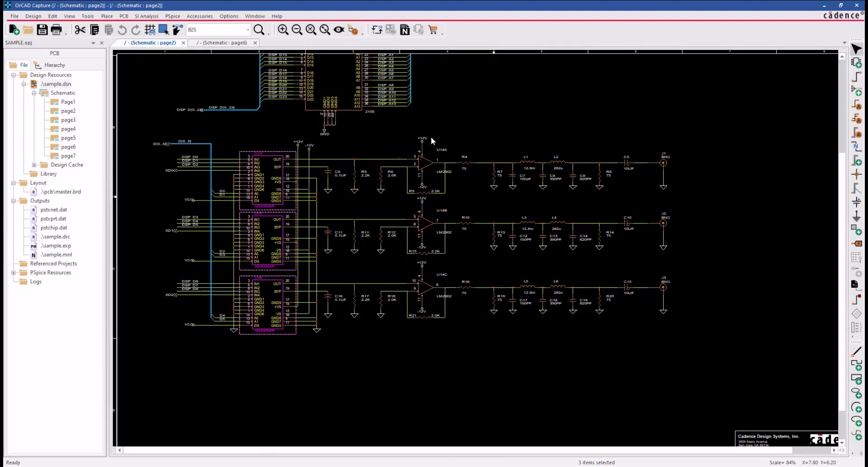
left_click(144, 154)
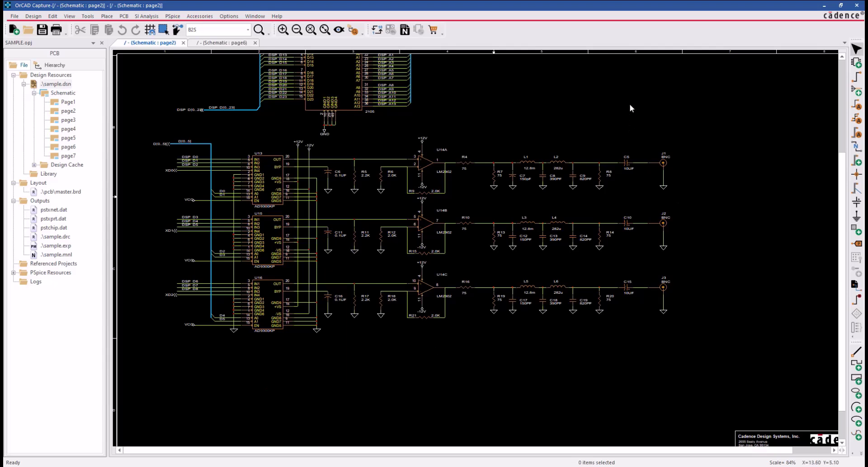
scroll(704, 378, "down", 2, "ctrl")
scroll(704, 378, "up", 5, "ctrl")
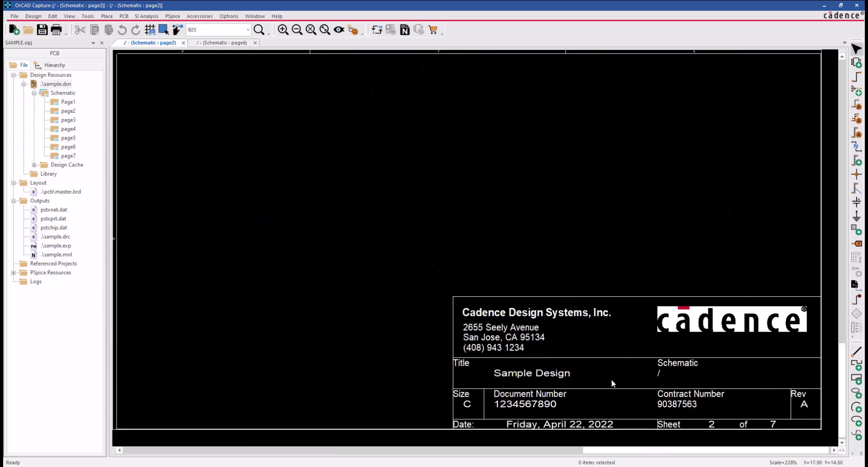
left_click(62, 84)
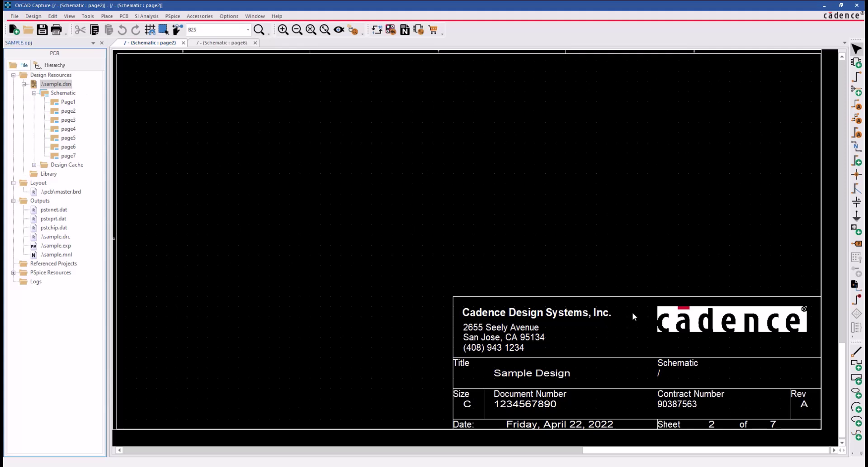
Step: Find all TitleBlocks in the design, listing TitleBlock0 on all seven pages
right_click(337, 119)
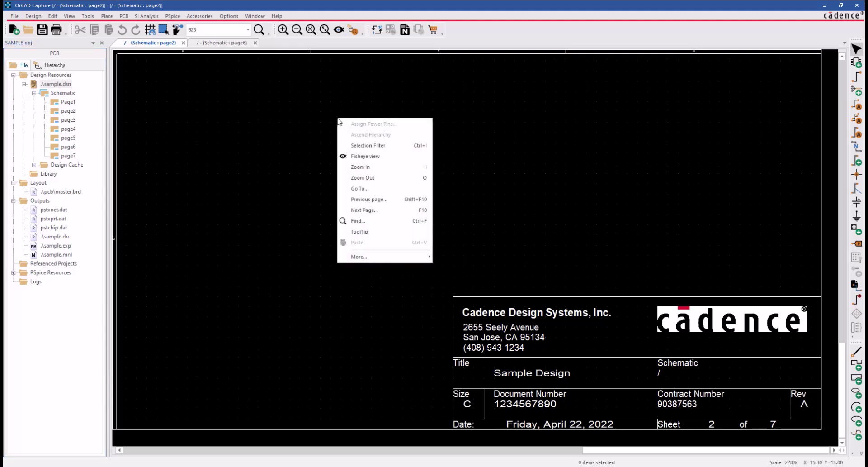
left_click(358, 221)
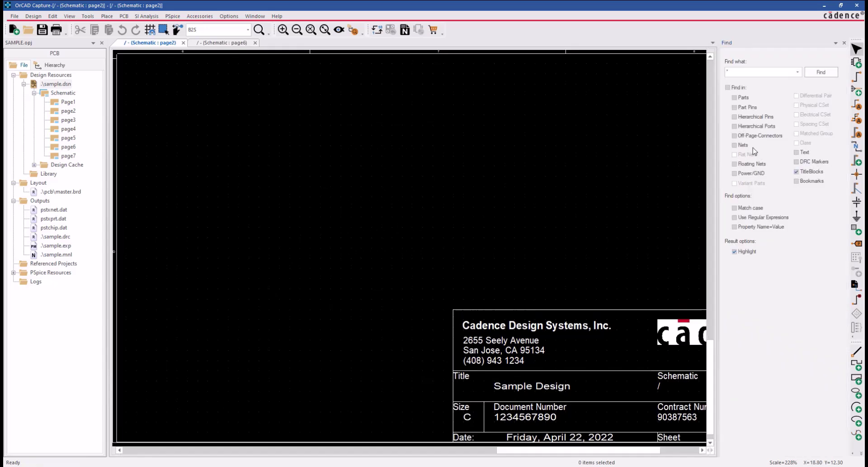
left_click(819, 72)
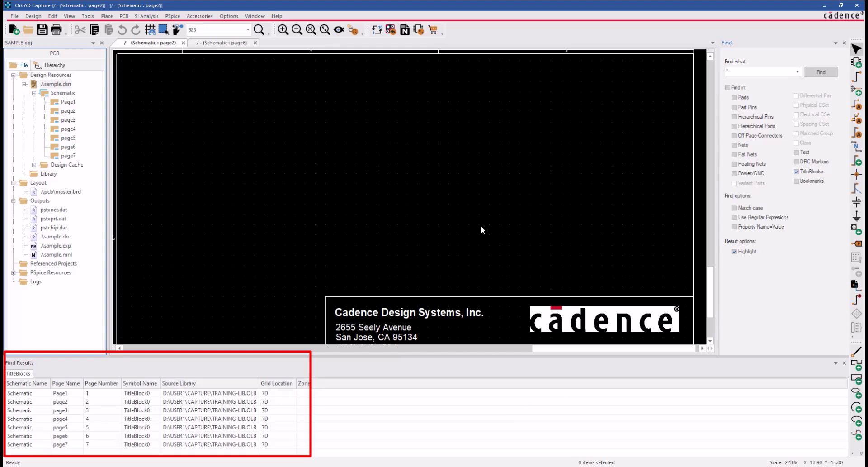
Step: Change page1's title block revision to B and select its result row
double_click(233, 393)
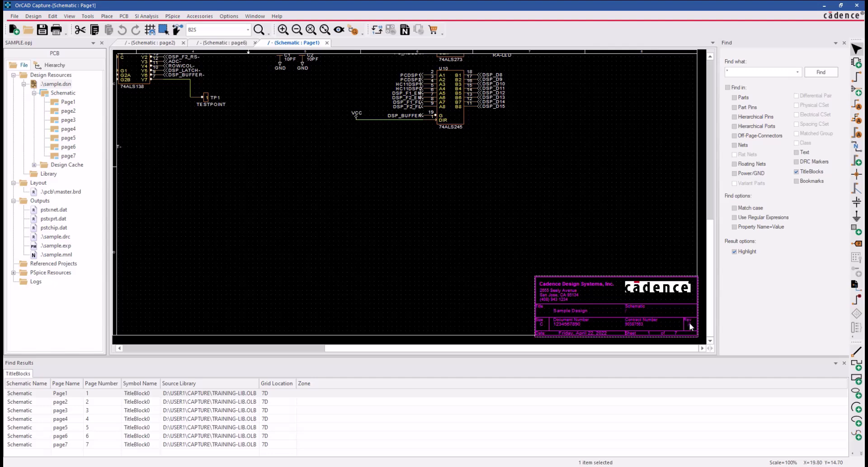
double_click(689, 324)
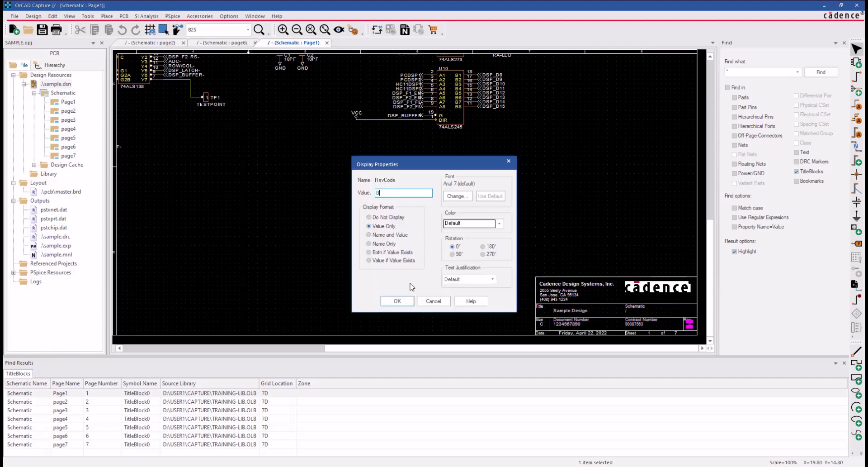
type("B")
left_click(397, 301)
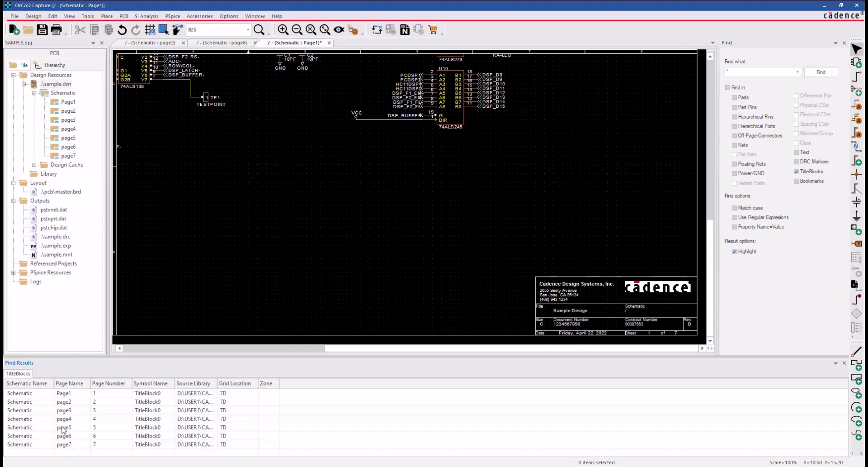
left_click(62, 394)
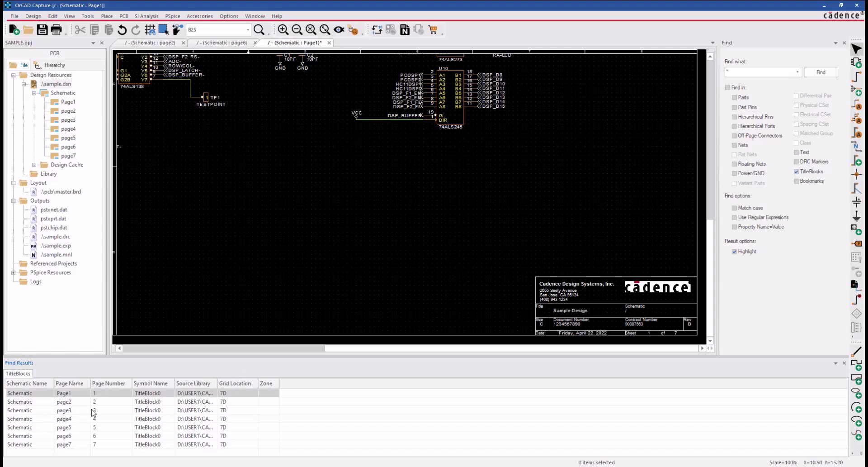
Step: Open all seven selected title blocks in Browse Spreadsheet and enlarge it
left_click(93, 446, "shift")
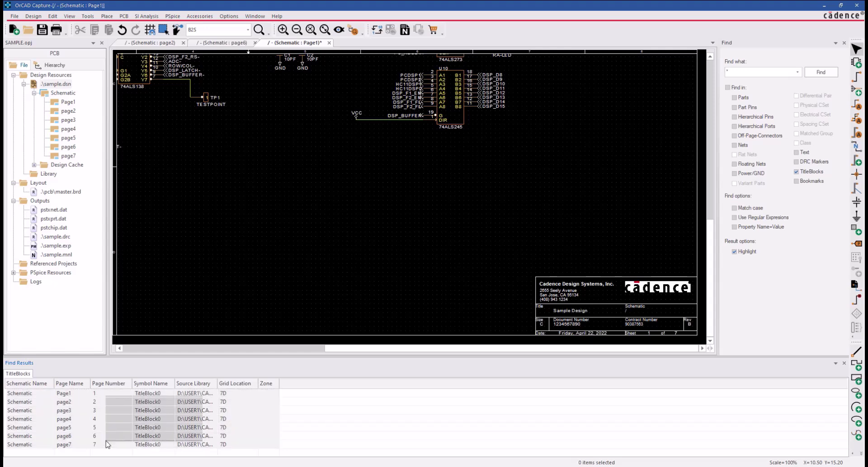
right_click(106, 441)
left_click(166, 402)
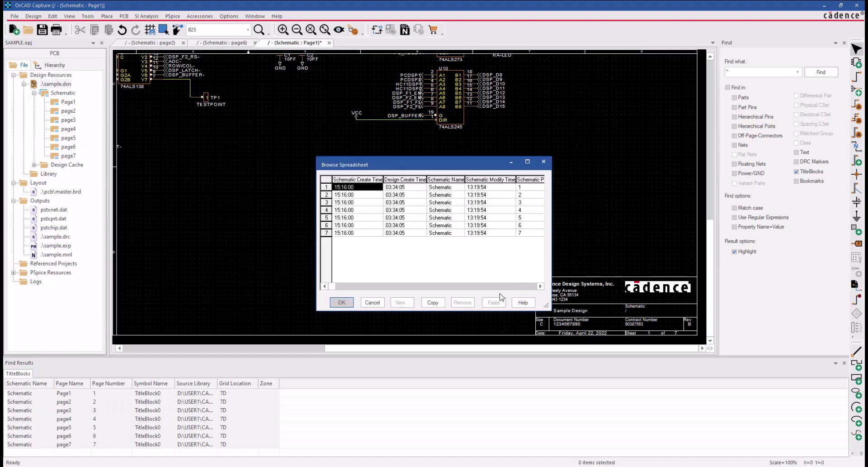
left_click_drag(554, 309, 700, 302)
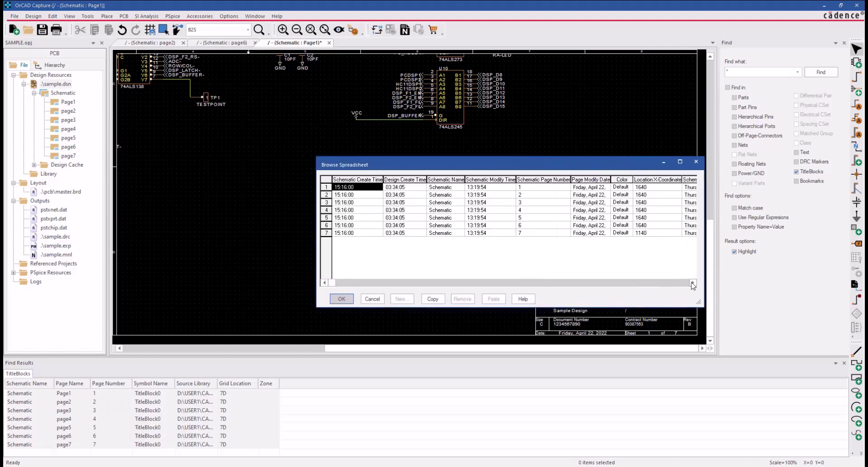
left_click(693, 283)
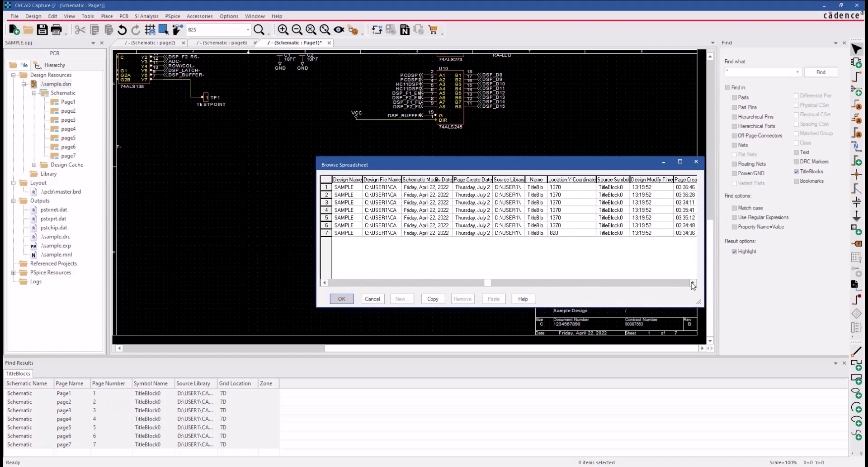
left_click_drag(693, 283, 693, 283)
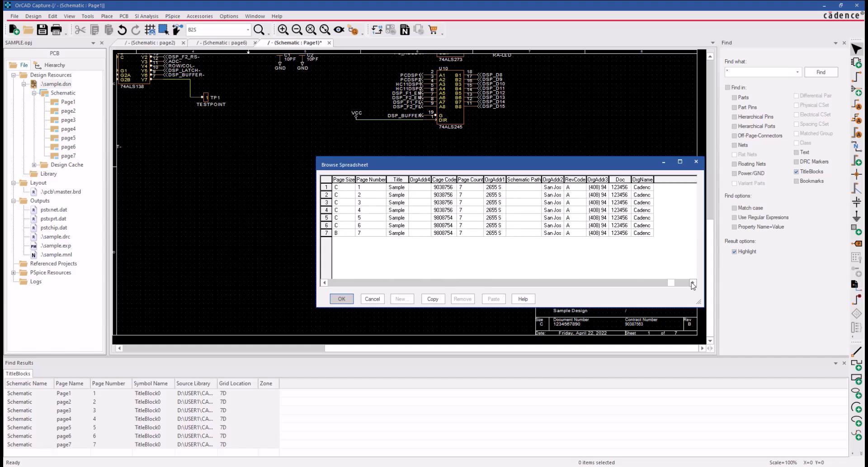
Step: Copy RevCode B from row 1 into every title block's RevCode and apply
left_click(579, 187)
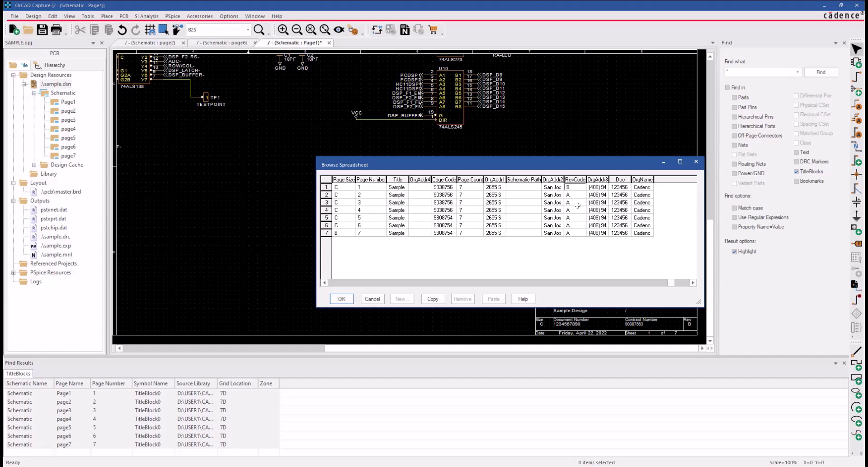
left_click(576, 201)
left_click(577, 187)
left_click(433, 298)
left_click(576, 180)
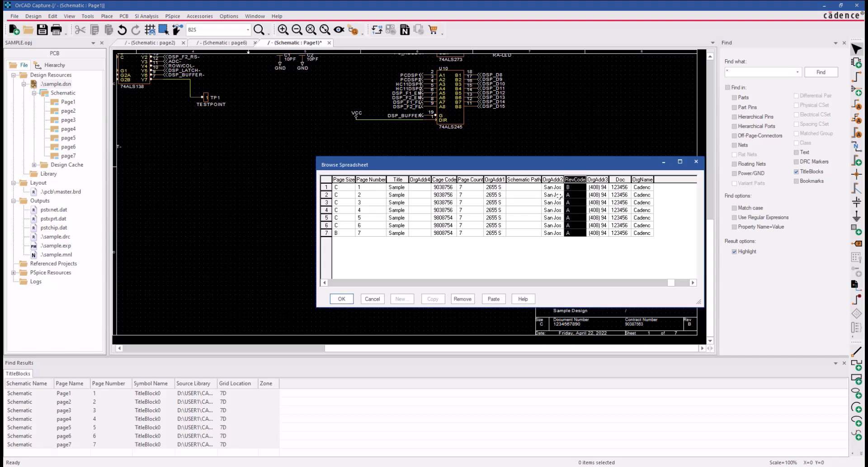
left_click(489, 297)
left_click(522, 262)
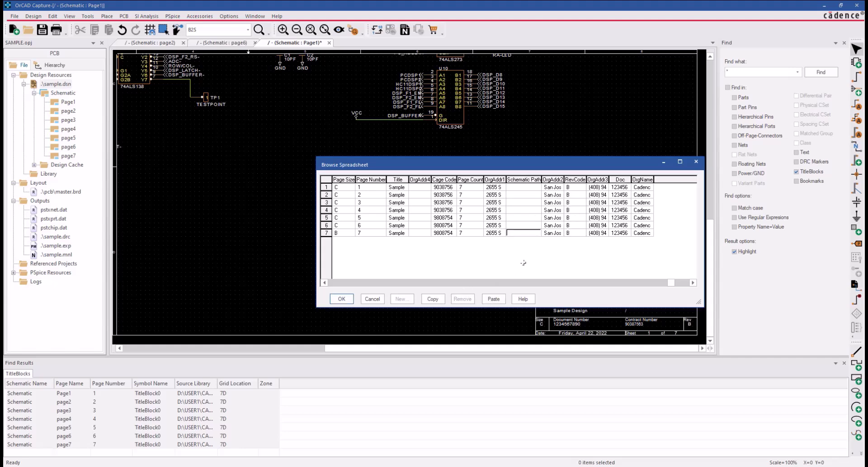
left_click(343, 298)
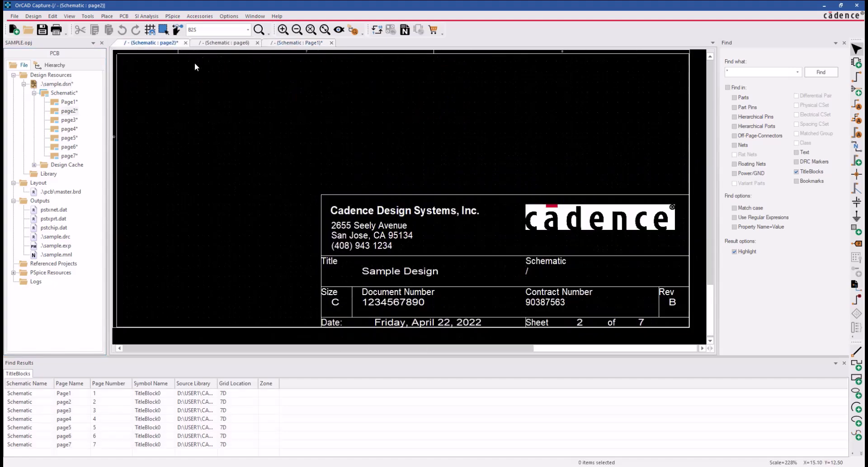
Step: Zoom out to the full page6 sheet, then in on the LAMP connectors around U77 and P7
key("o")
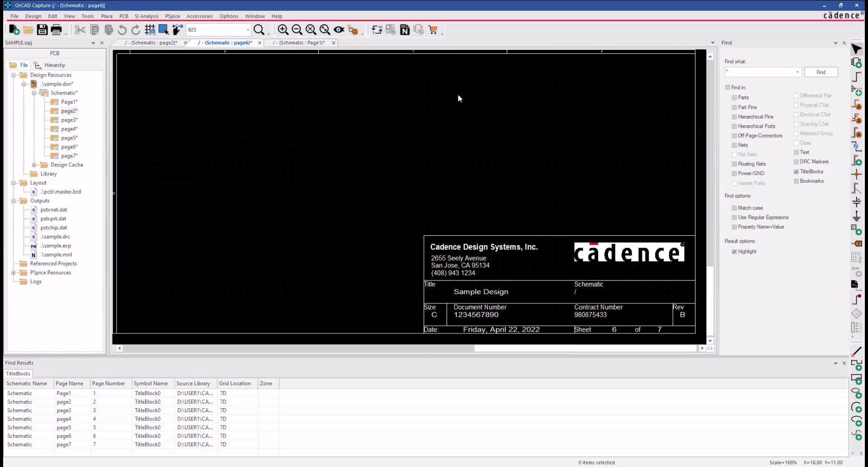
key("o")
key("o")
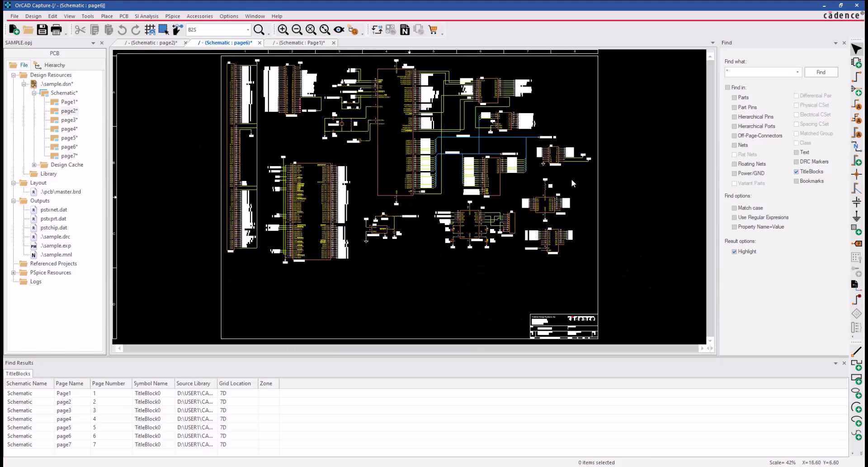
key("i")
key("i")
scroll(590, 192, "down", 2)
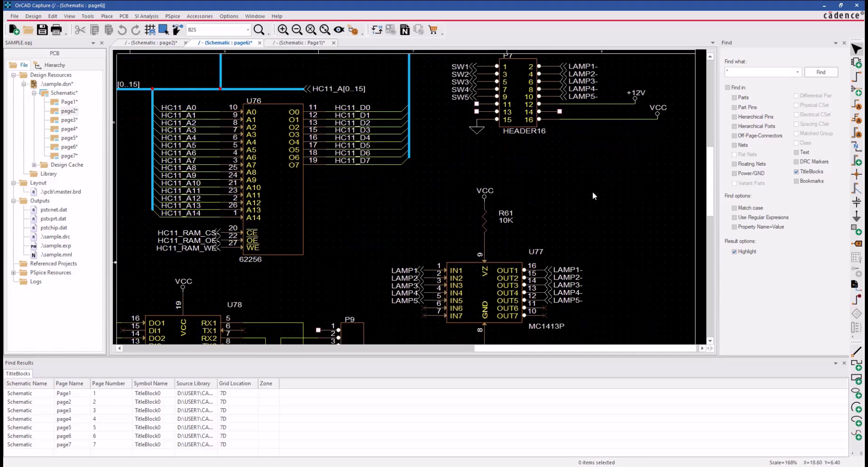
scroll(592, 192, "up", 1)
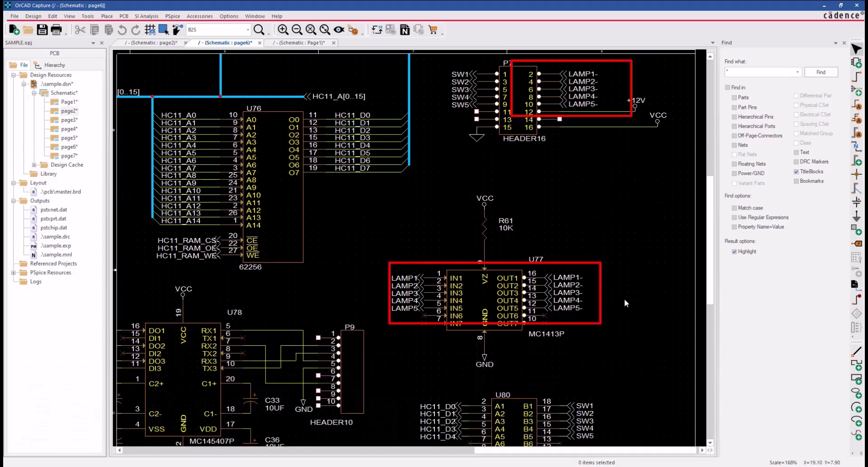
Step: Search off-page connectors instead of title blocks for LAMP*, finding 20 results
left_click(797, 171)
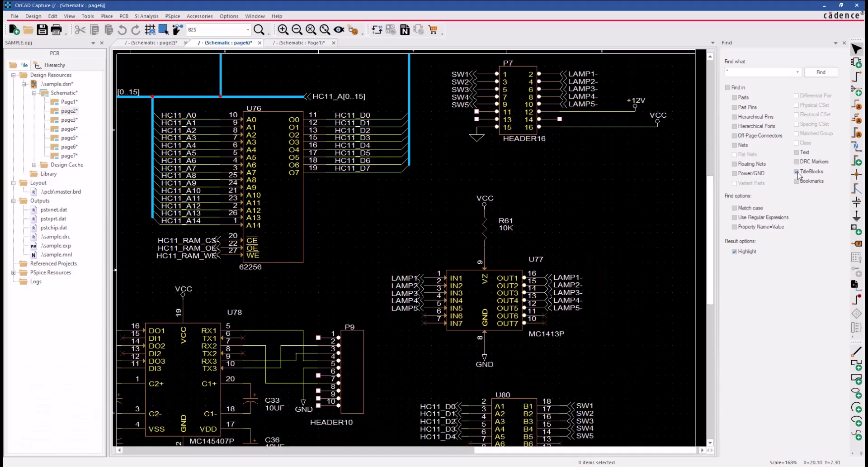
left_click(769, 136)
left_click(741, 72)
left_click(821, 71)
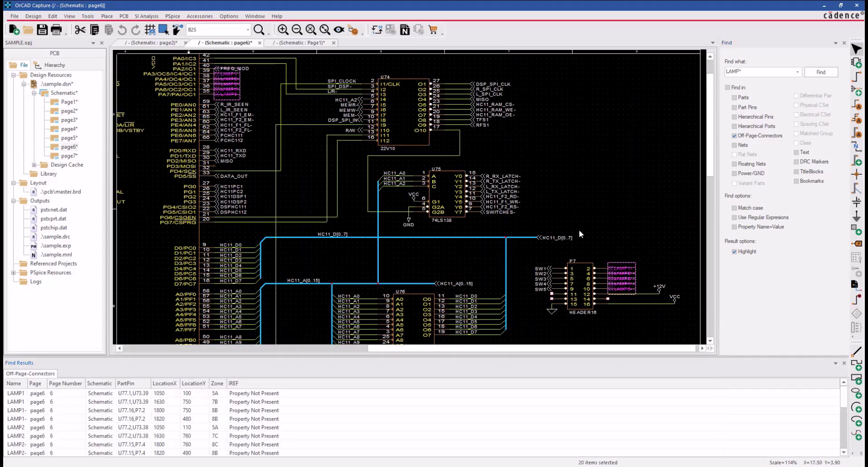
scroll(614, 231, "down", 5)
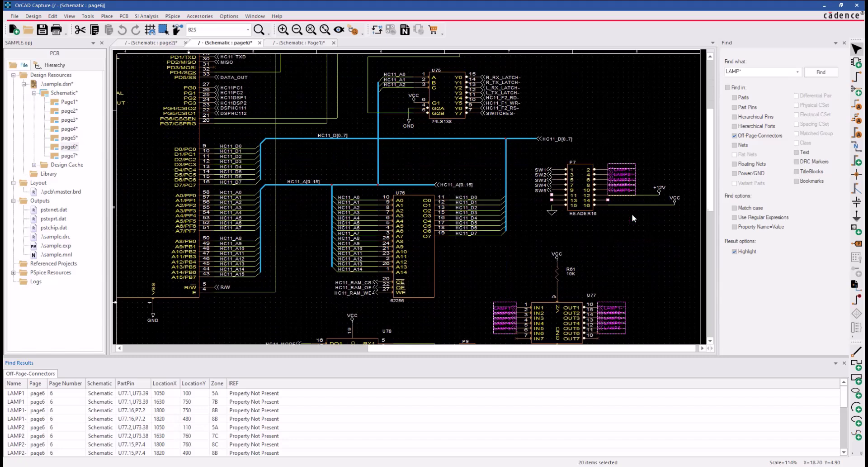
scroll(633, 218, "down", 2)
Step: Select all 20 LAMP connector rows in Find Results
left_click(631, 240)
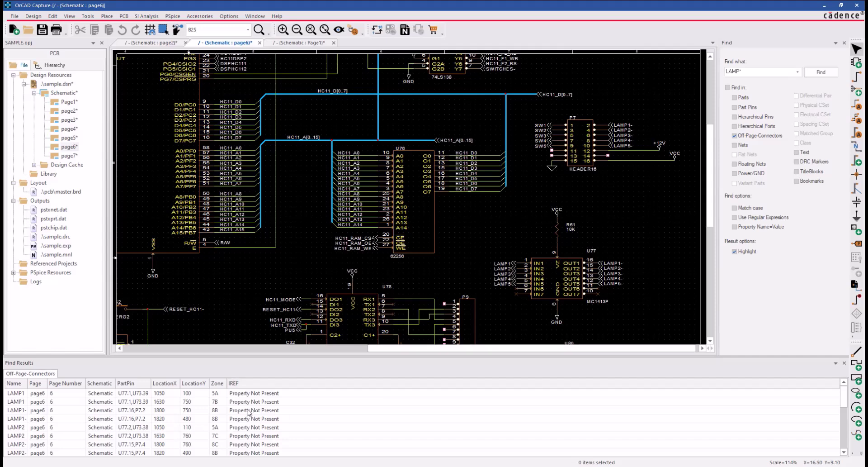
scroll(191, 404, "down", 4)
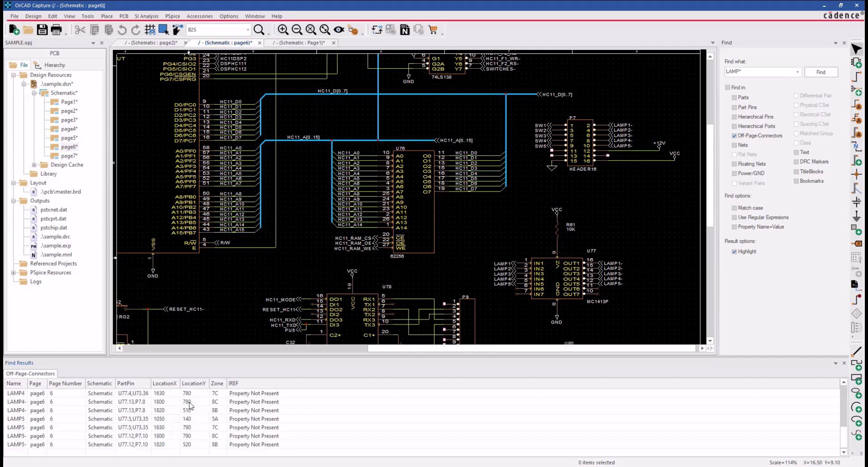
scroll(191, 405, "up", 4)
key("shift+End")
scroll(81, 432, "up", 4)
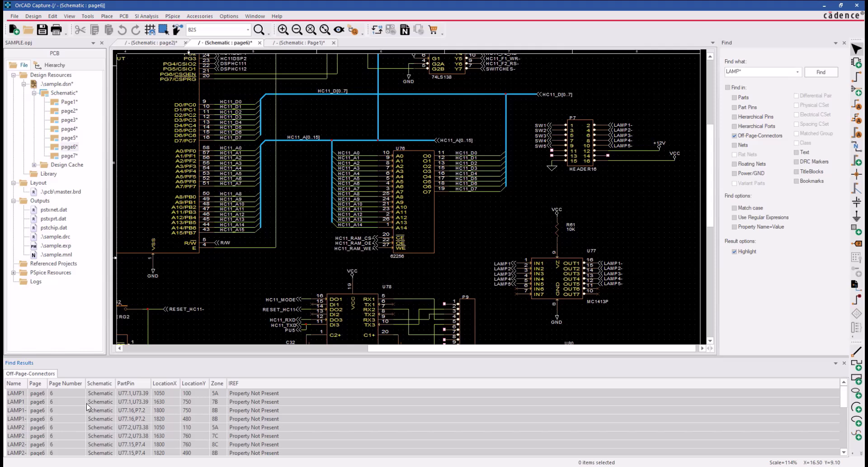
Step: Open the selected LAMP connectors in Browse Spreadsheet, widening Name and showing all 20 rows
right_click(88, 406)
left_click(132, 408)
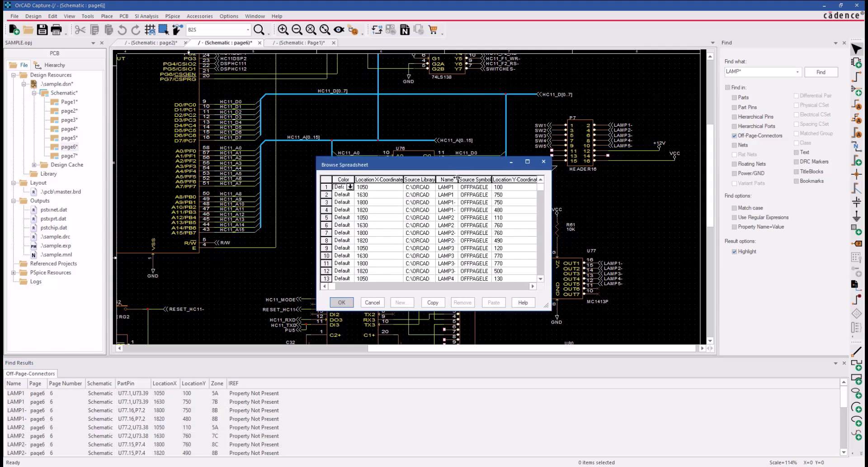
left_click_drag(457, 177, 482, 180)
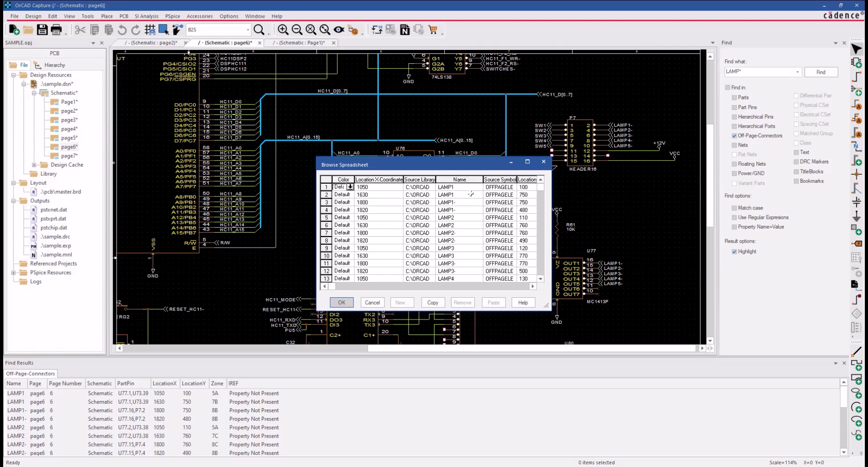
mouse_move(542, 189)
left_mouse_down()
mouse_move(542, 275)
mouse_move(542, 186)
left_mouse_up()
left_click_drag(549, 309, 602, 375)
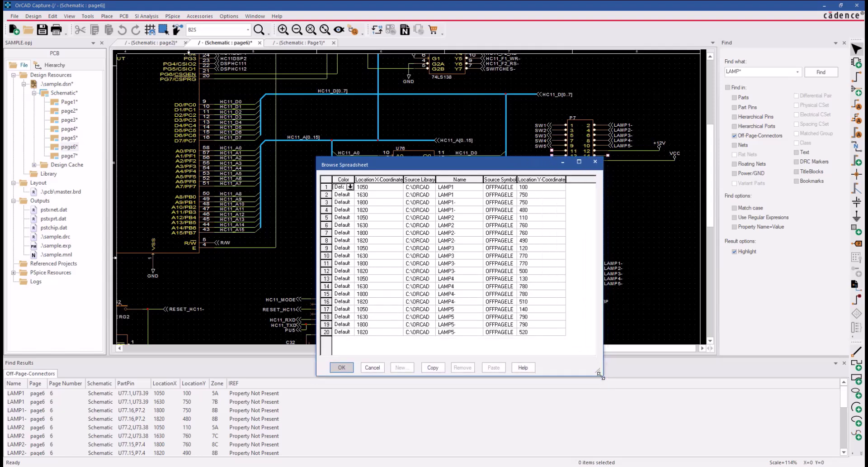
Step: Prefix each connector Name with R, giving RLAMP1–RLAMP5, and apply the changes
double_click(444, 187)
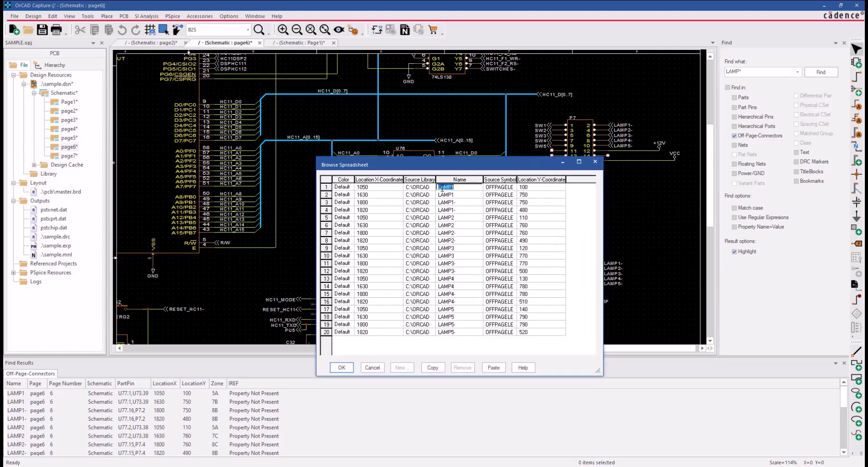
left_click(439, 188)
type("R")
key("Down")
type("R")
key("Down")
type("R")
key("Down")
key("R")
key("Down")
key("R")
key("Down")
key("R")
key("Down")
key("R")
key("Down")
key("R")
key("Down")
key("R")
key("Down")
key("R")
key("Down")
key("R")
key("Down")
key("R")
key("Down")
key("R")
key("Down")
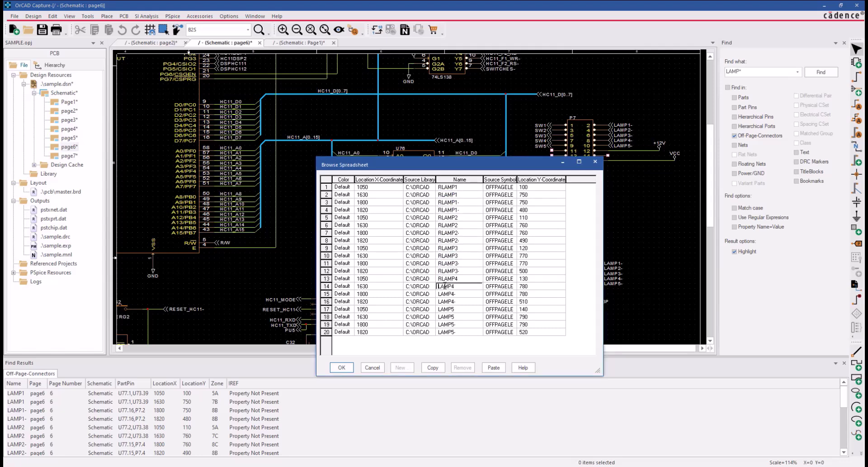
key("R")
key("Down")
key("R")
key("Down")
key("R")
key("Down")
key("R")
key("Down")
type("R")
key("Down")
type("R")
key("Down")
type("R")
left_click(341, 367)
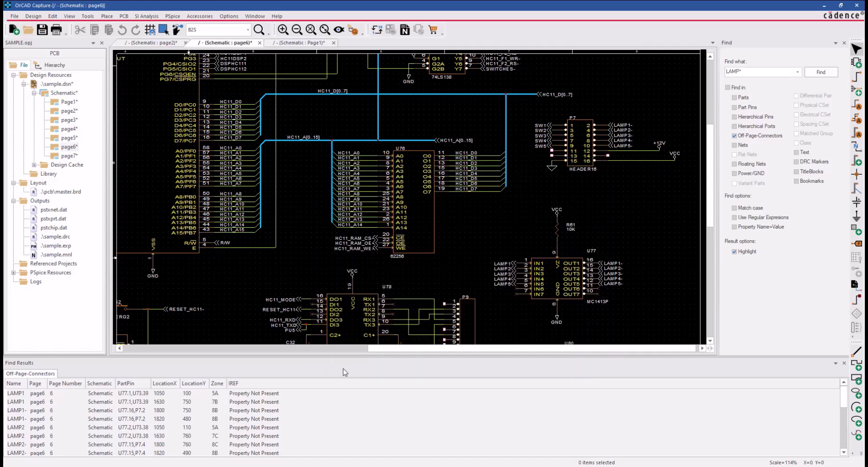